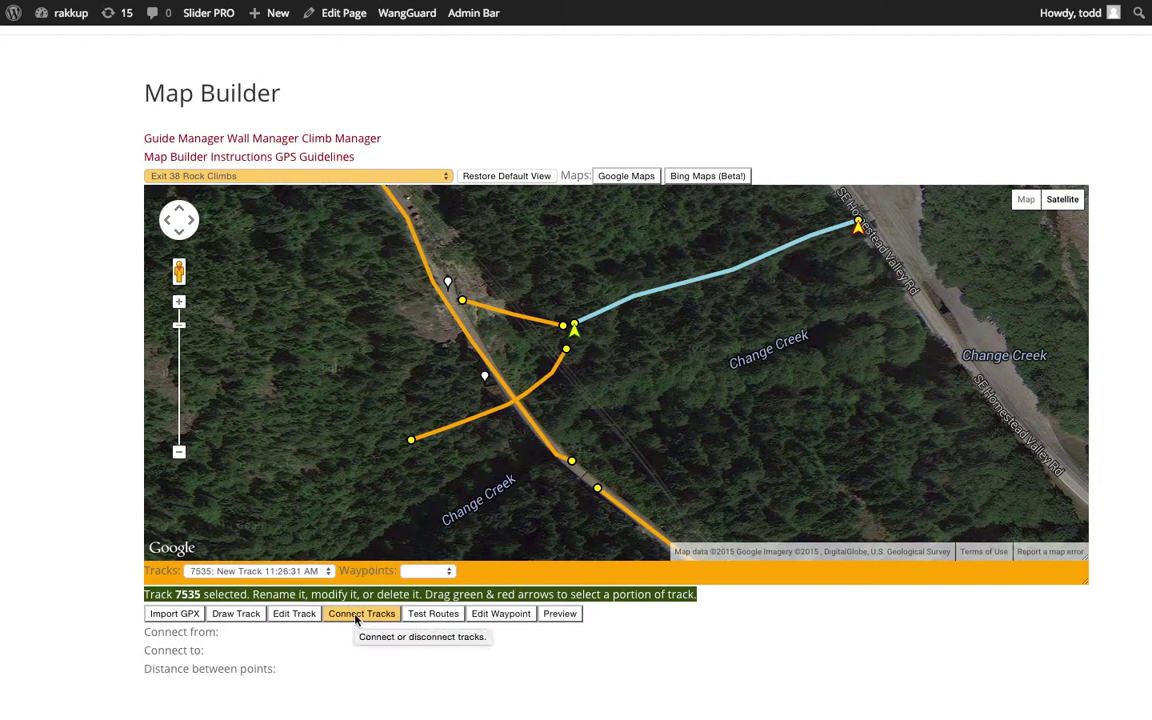
Connect track 7539's end to the adjacent end of track 7538, and connect track 7533's open end to the nearby middle of track 7538.
click(598, 491)
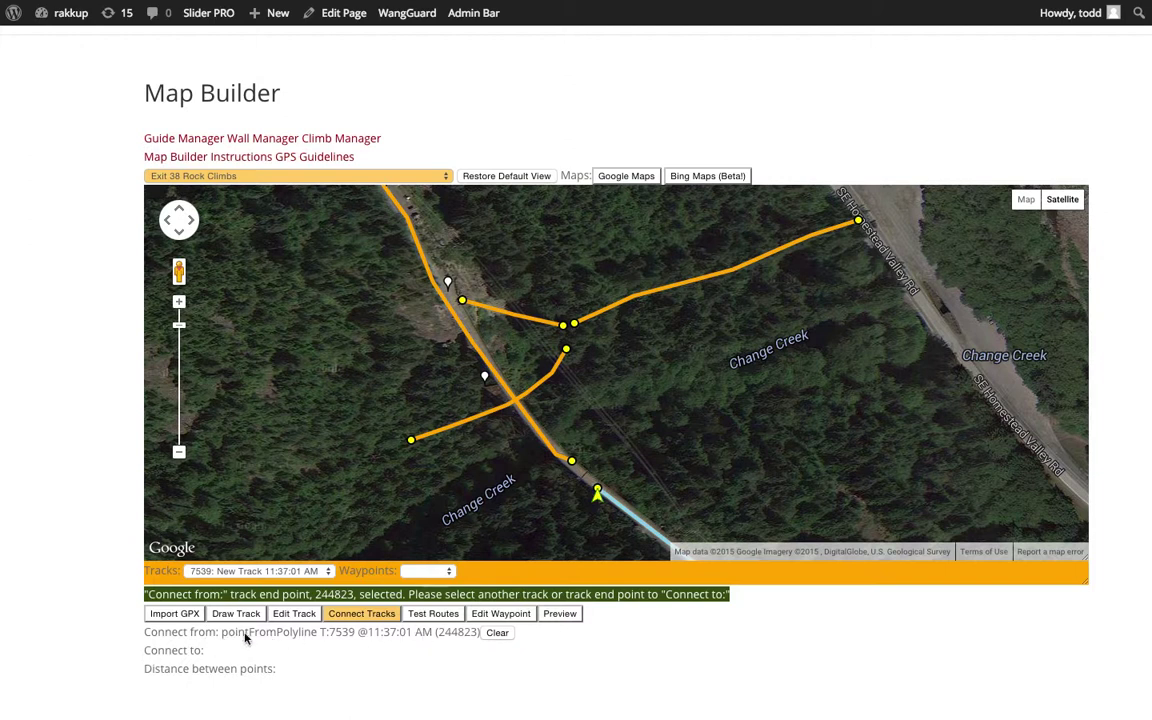
click(572, 463)
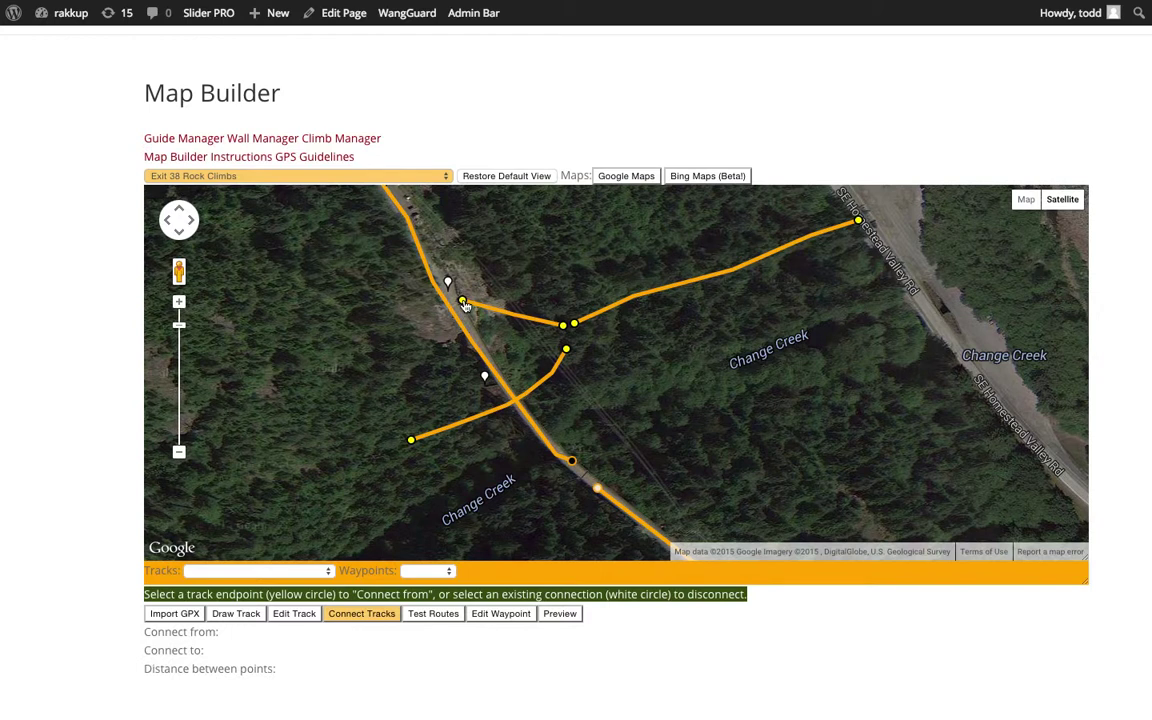
click(462, 301)
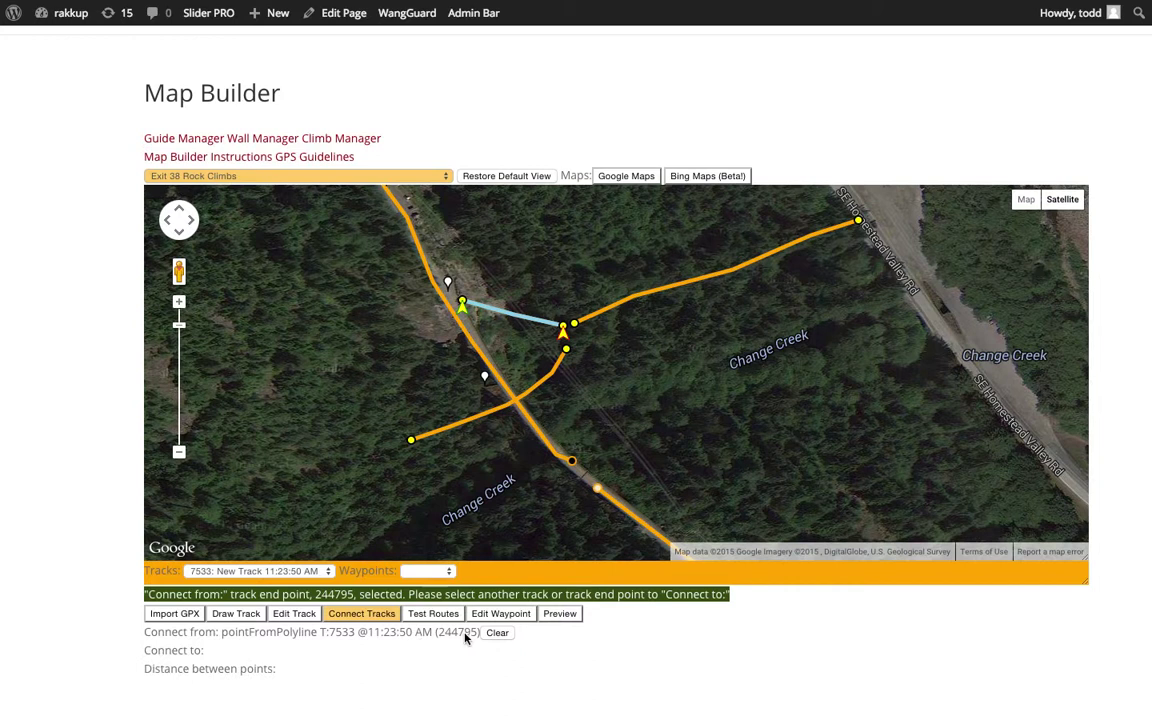
click(498, 633)
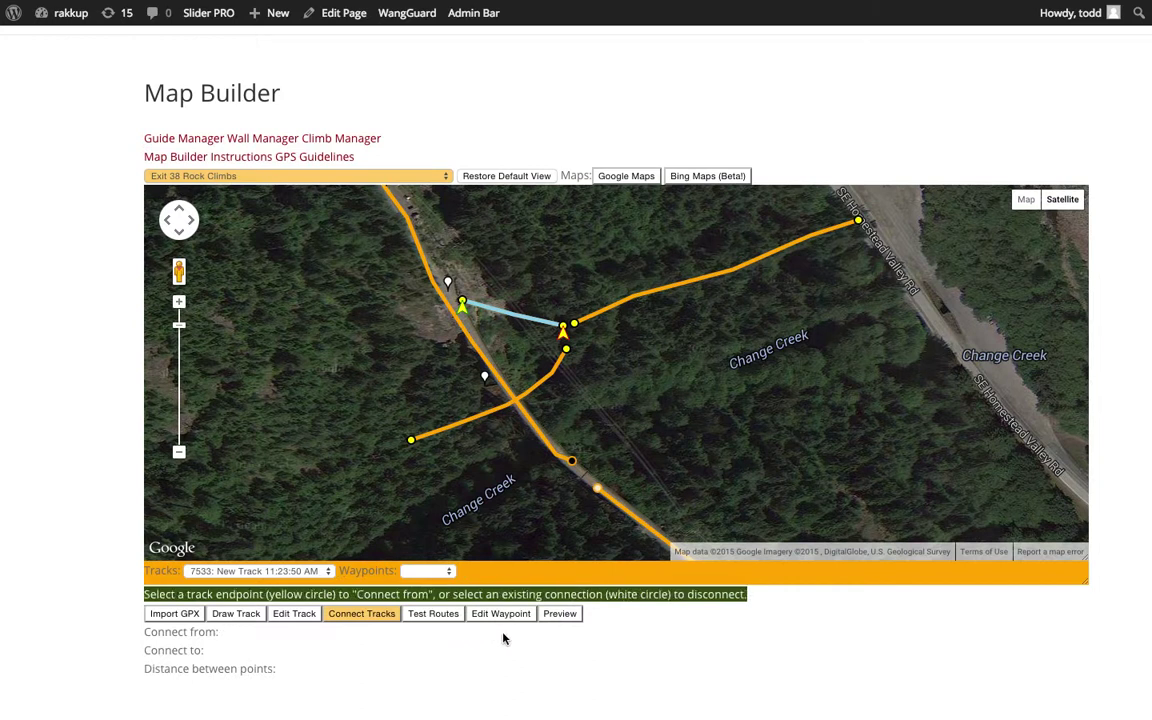
click(478, 354)
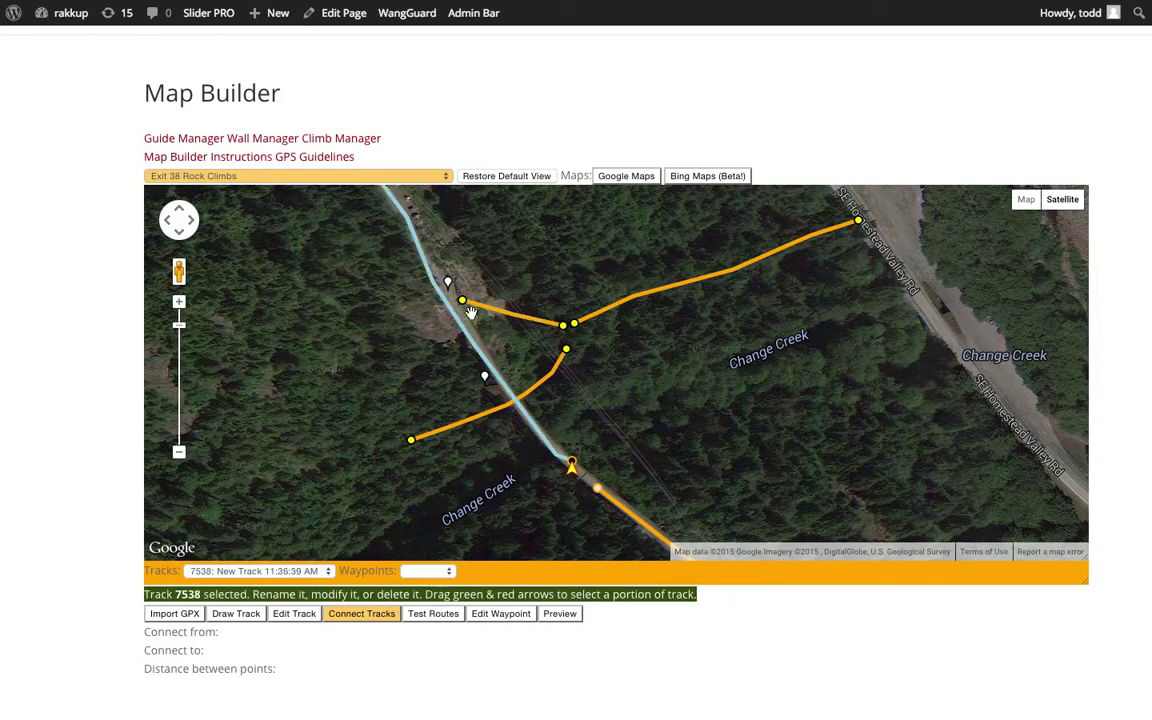
click(462, 303)
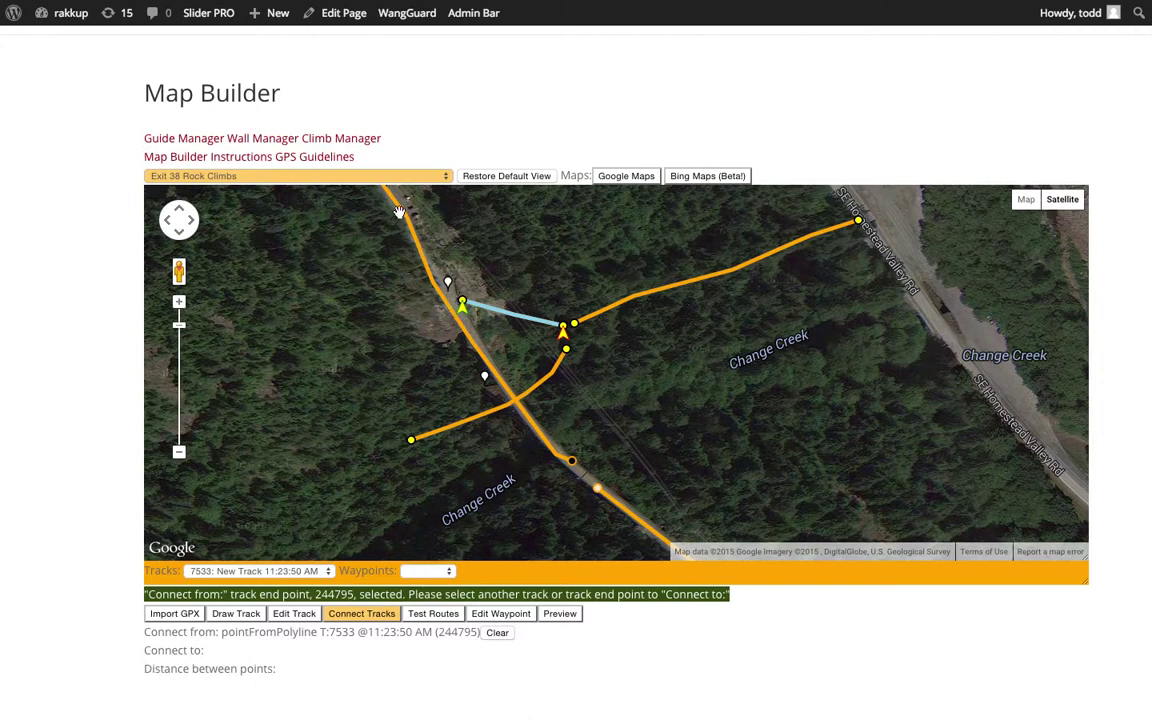
click(449, 308)
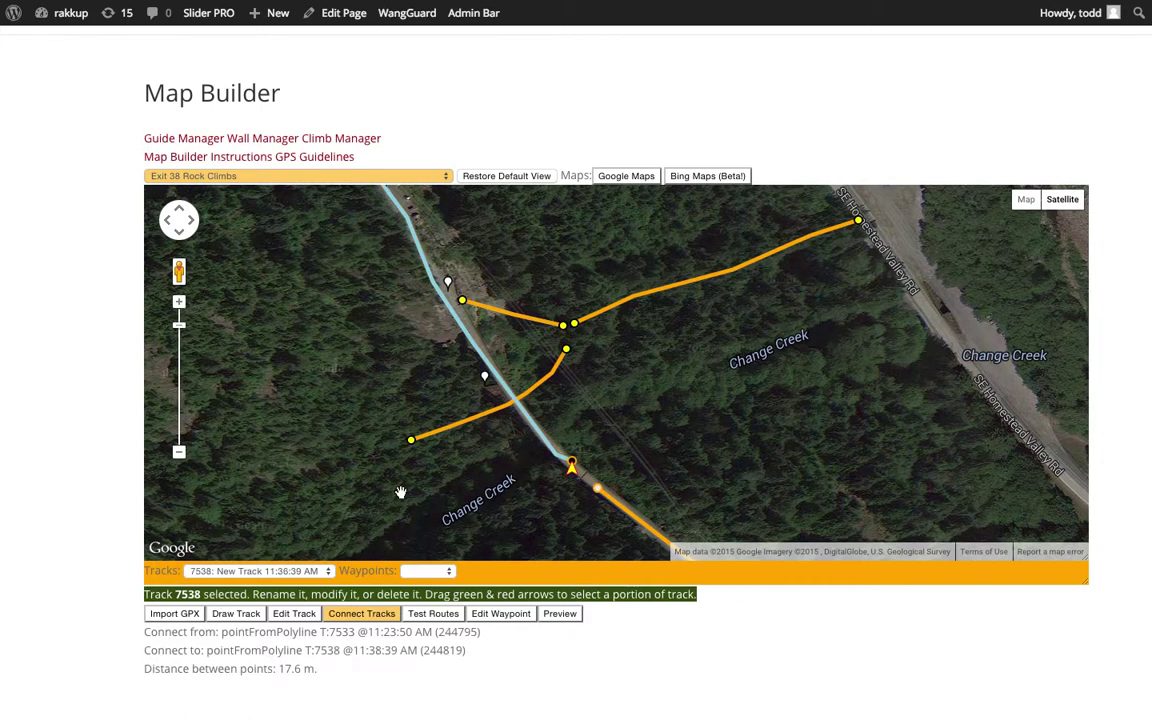
click(411, 441)
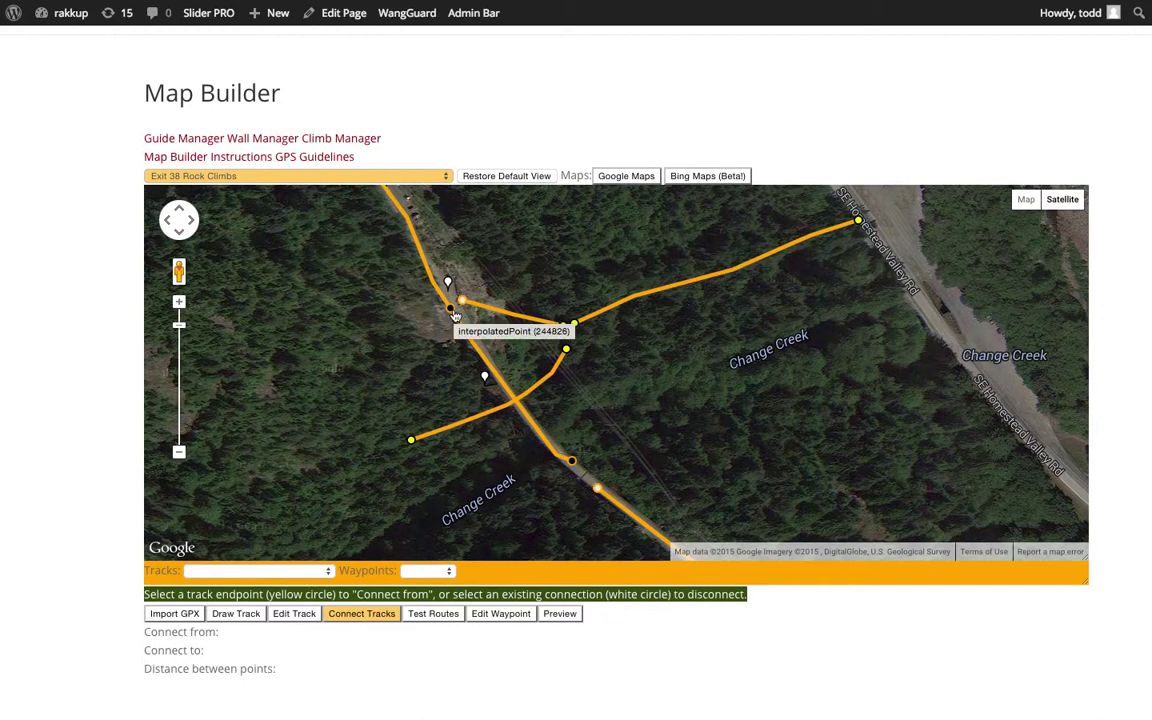
Show the trail map preview with accuracy 10.0 to examine the connected tracks, and hide it again.
click(560, 614)
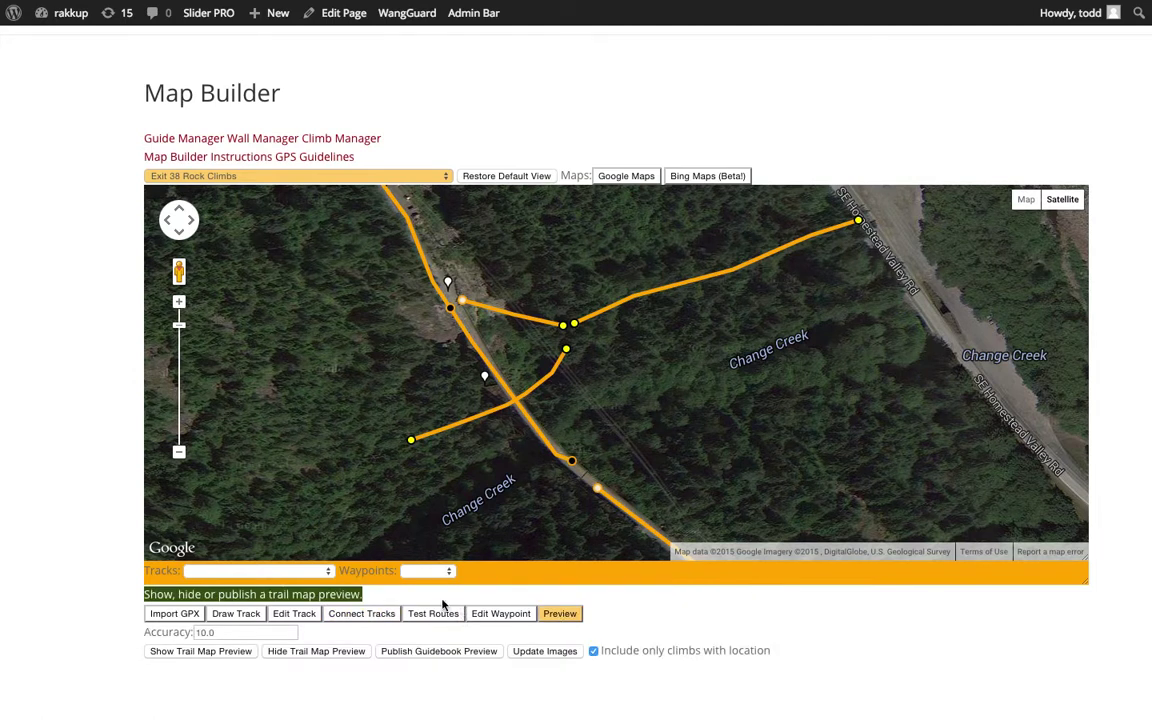
click(205, 652)
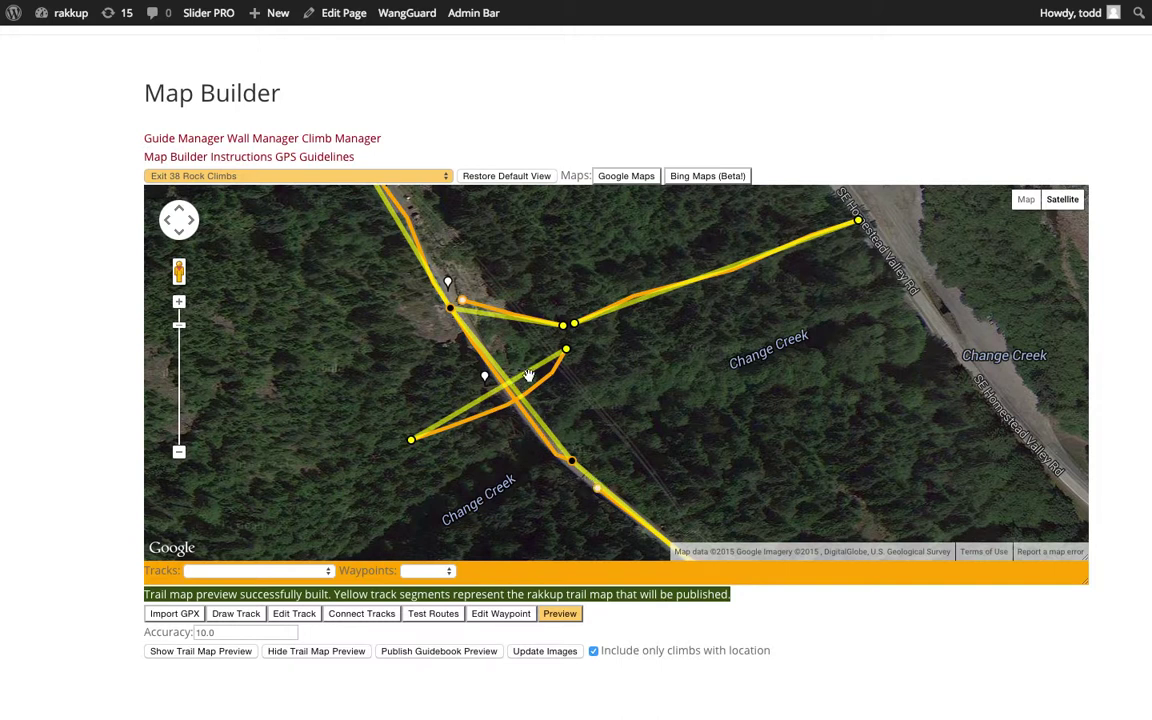
click(365, 614)
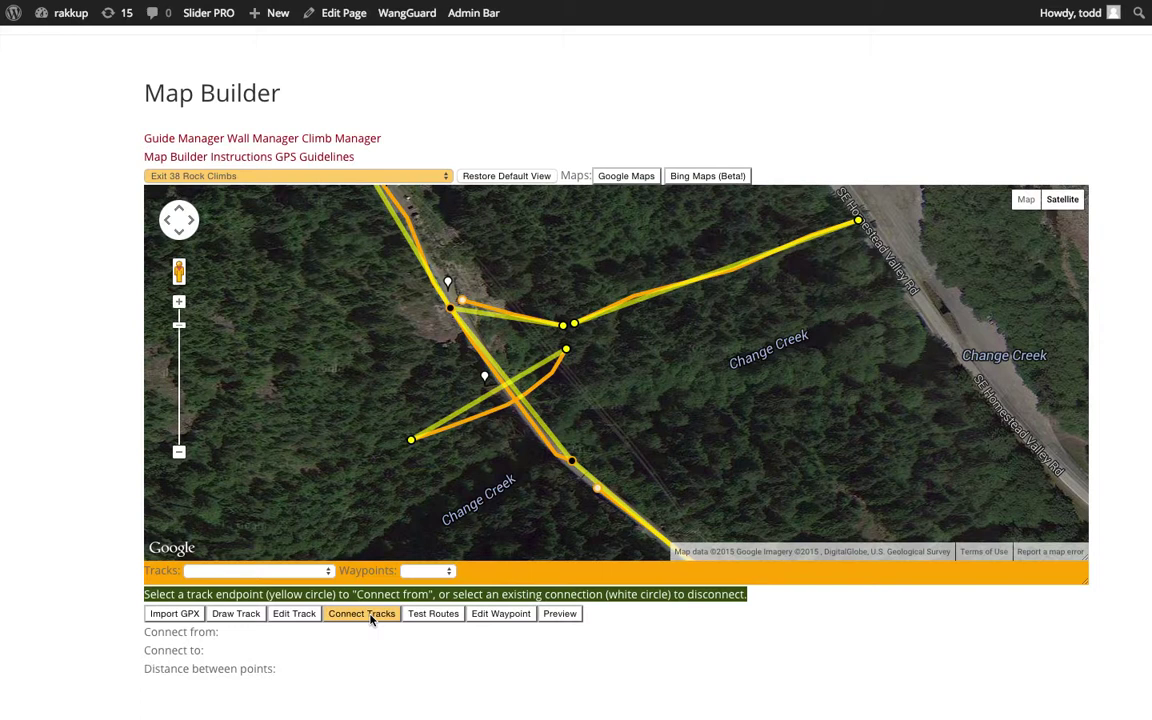
click(548, 612)
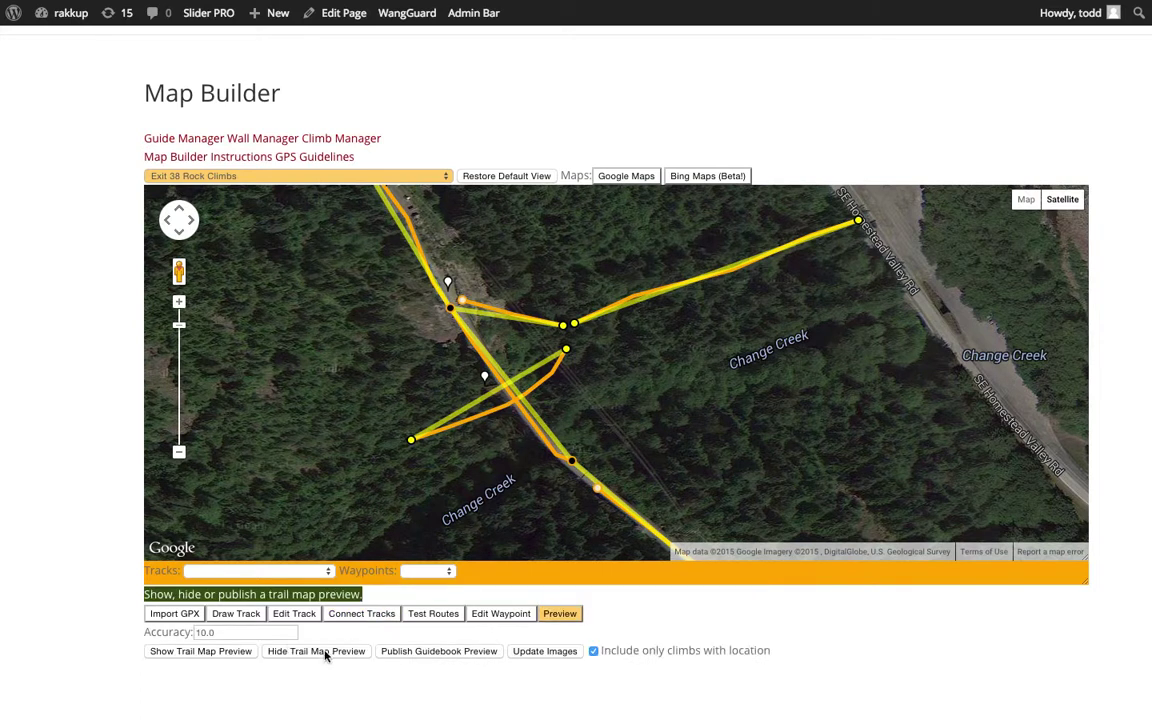
Connect the nearest endpoints of tracks 7536 and 7535 to the eastern endpoint of track 7533.
click(361, 615)
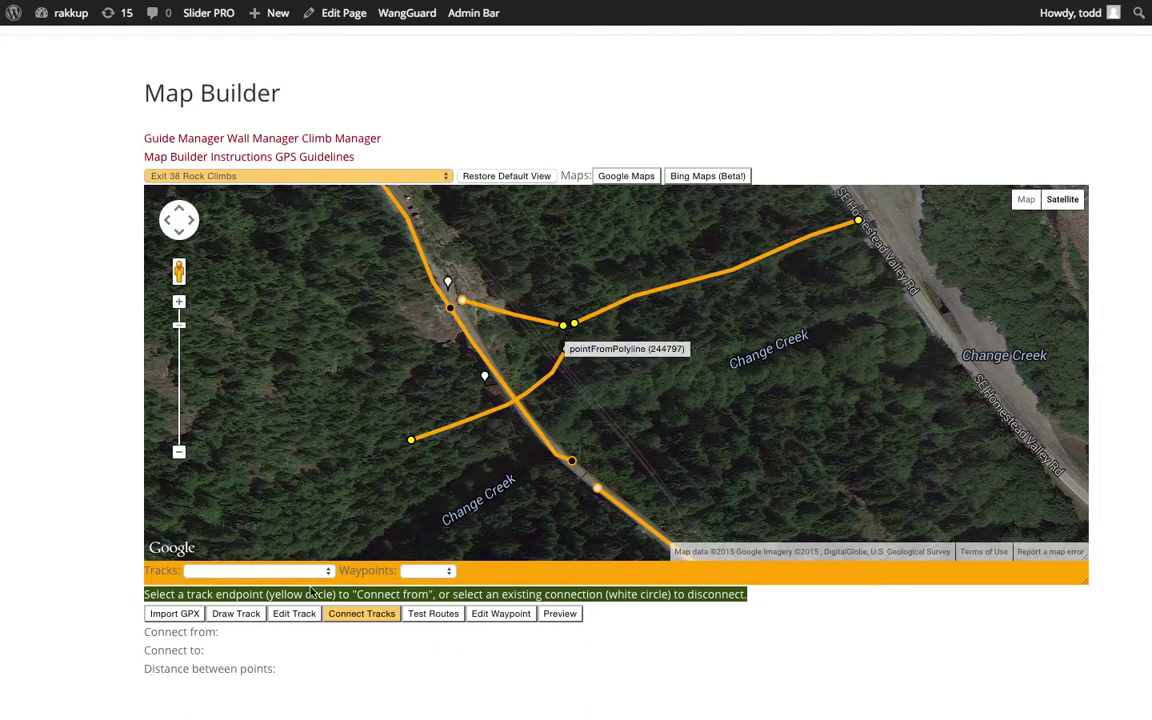
click(566, 351)
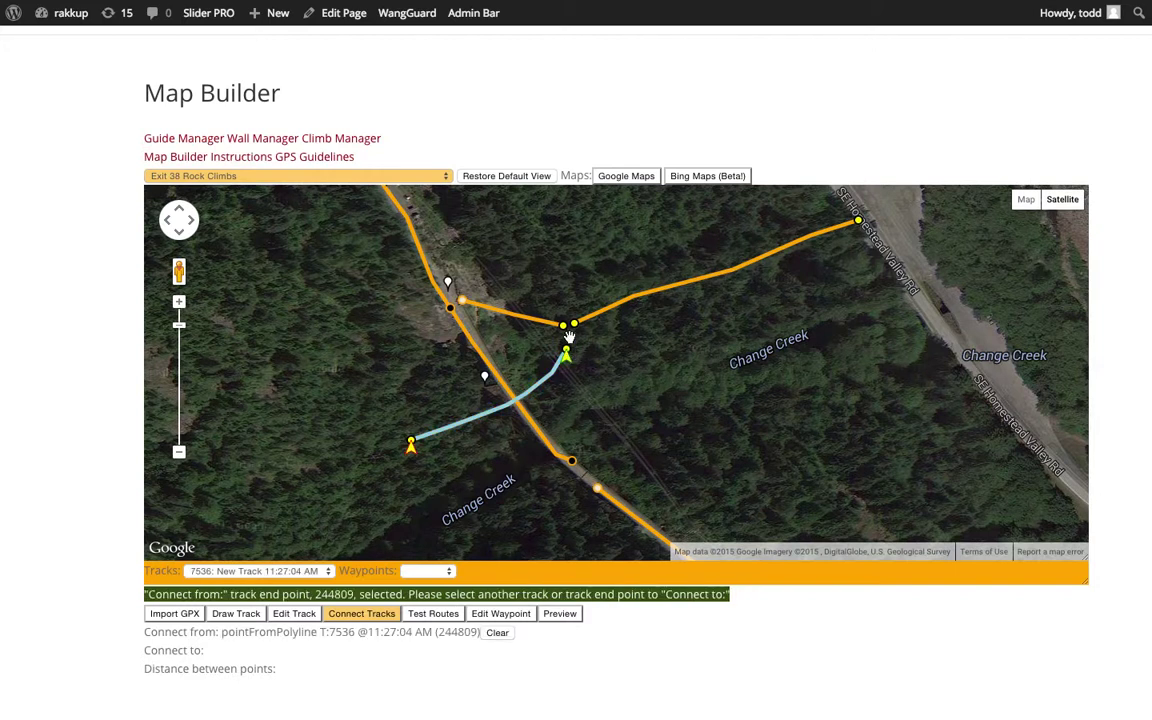
click(565, 328)
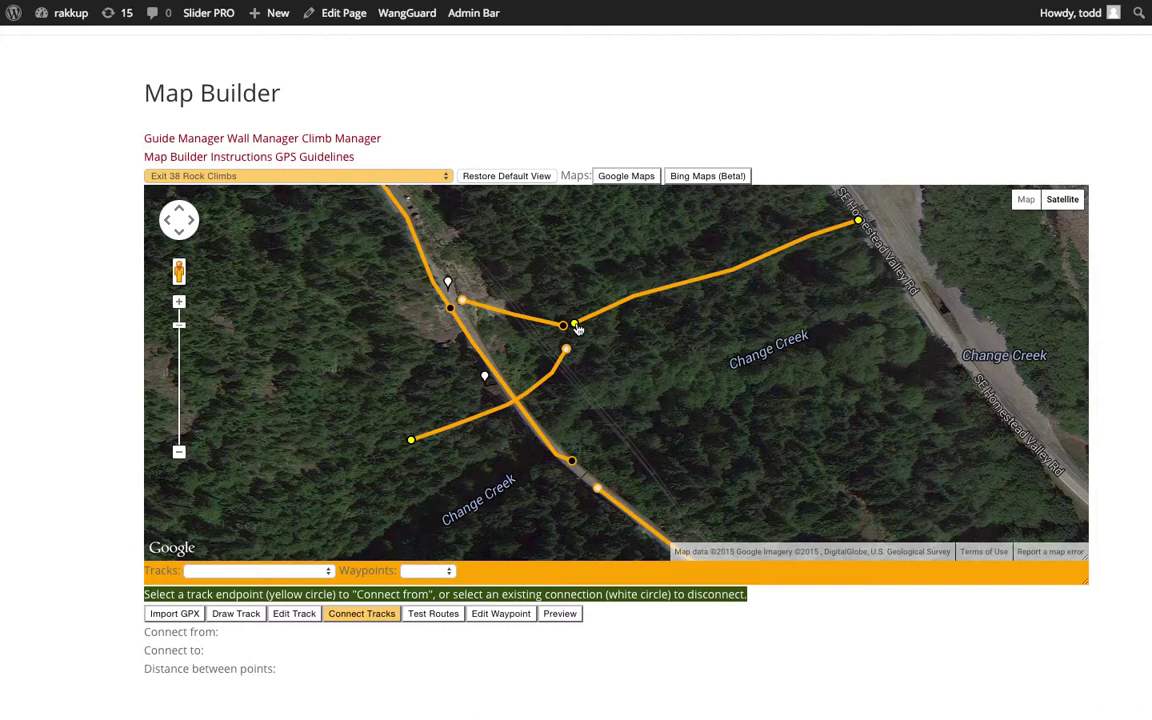
click(575, 325)
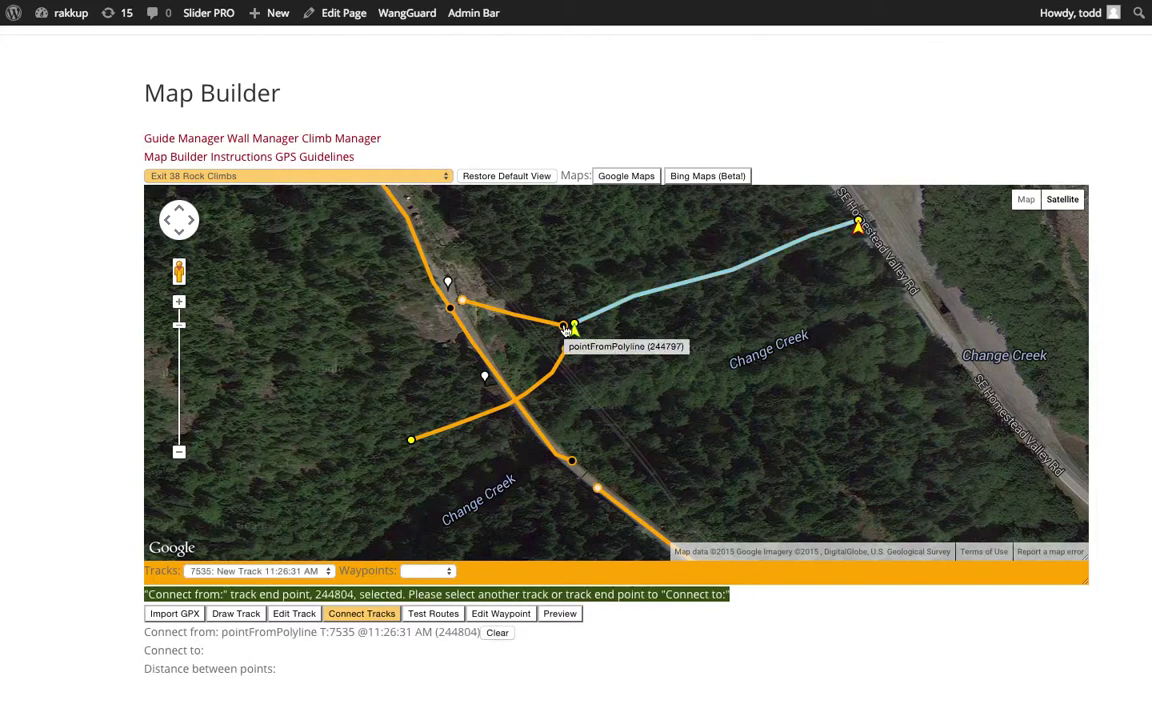
click(564, 331)
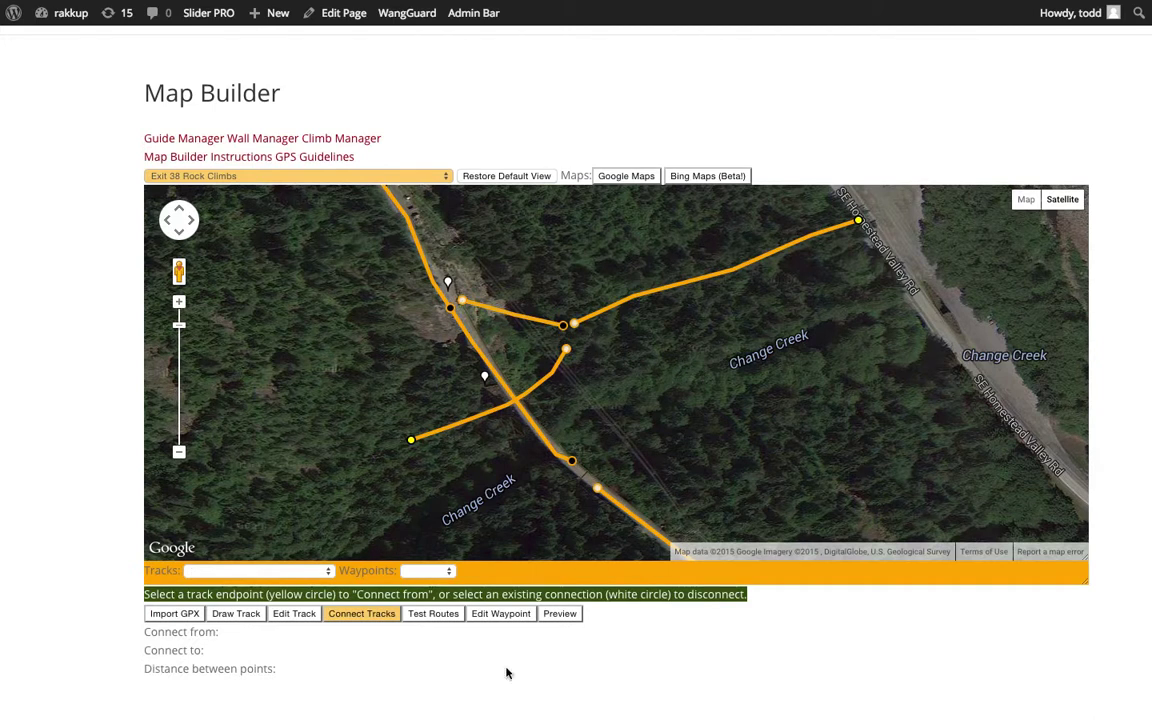
Preview the trail map to check where track 7536 crosses the main trail, and hide the preview.
click(562, 615)
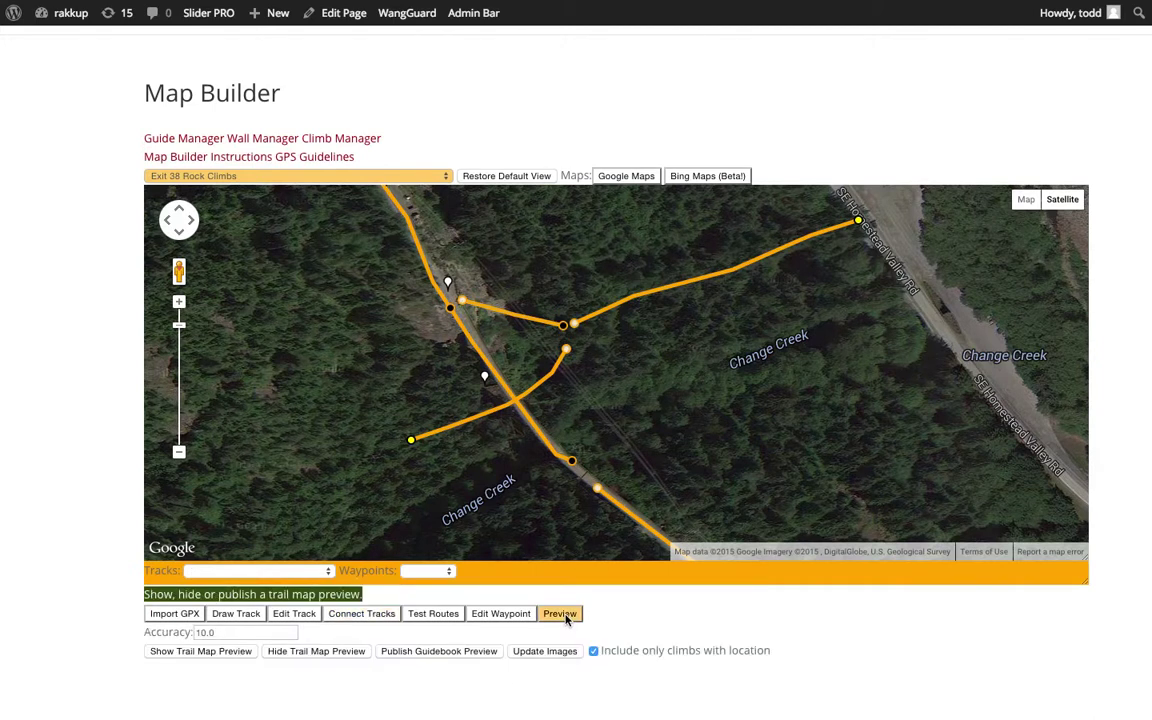
click(249, 653)
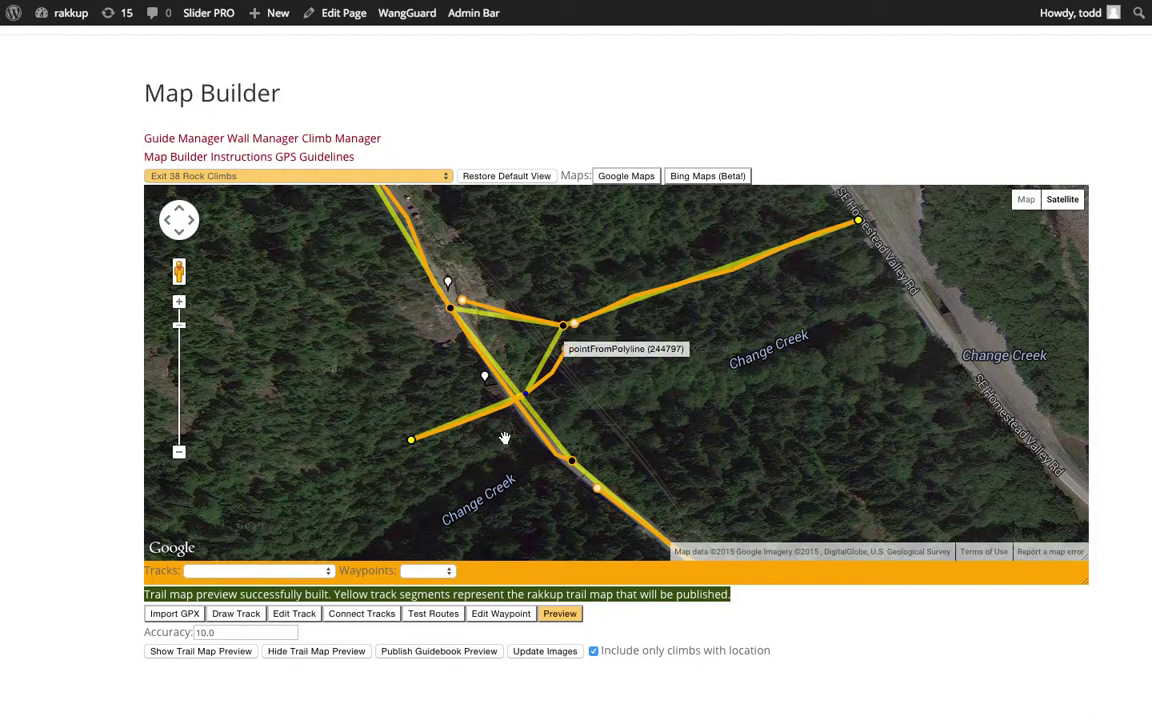
click(341, 652)
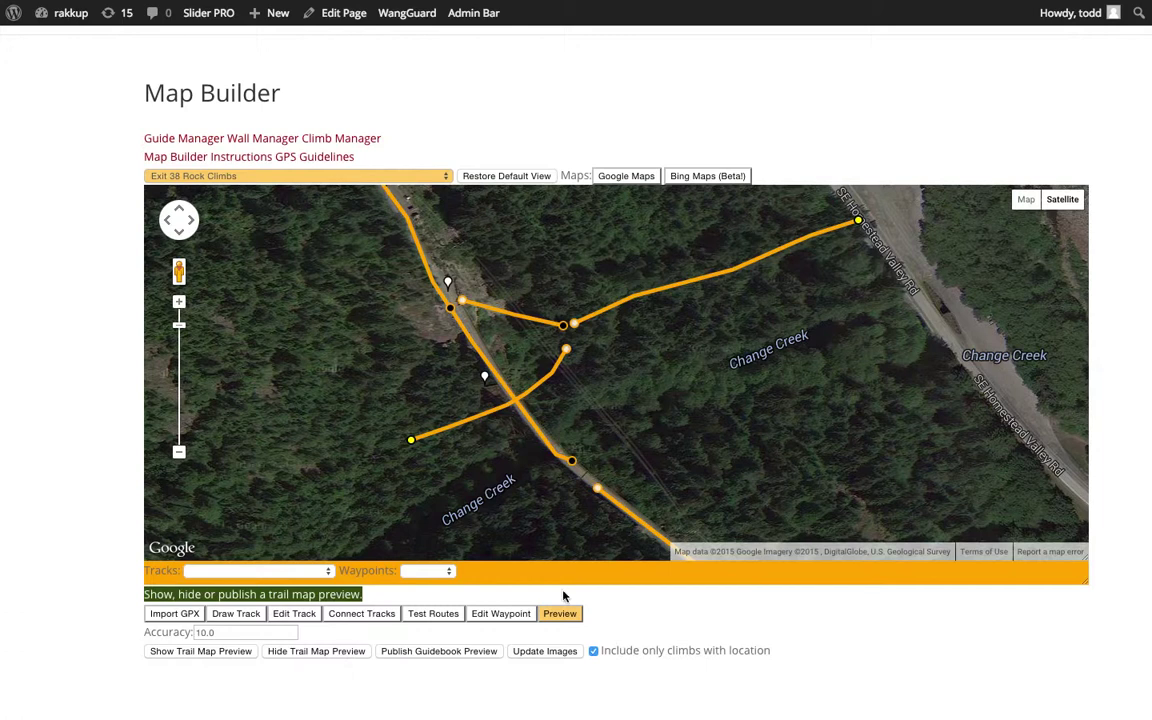
Delete the short portion of track 7536 where it crosses the main trail, splitting it into two tracks.
click(498, 405)
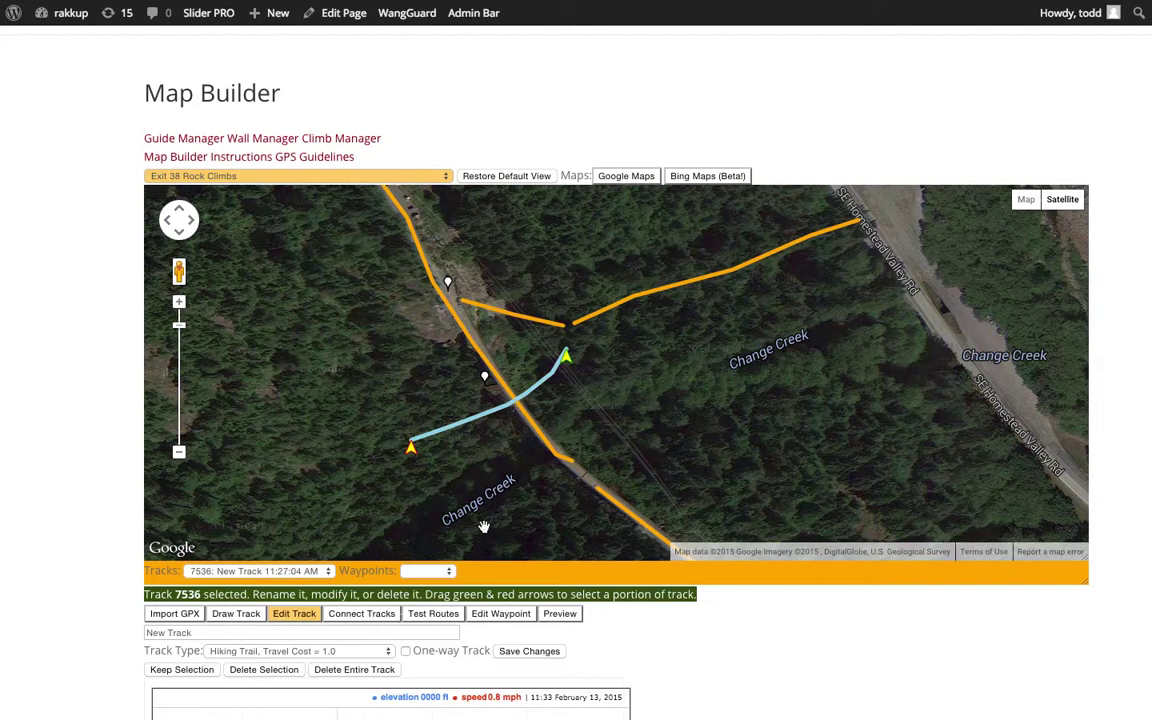
drag(410, 447, 507, 410)
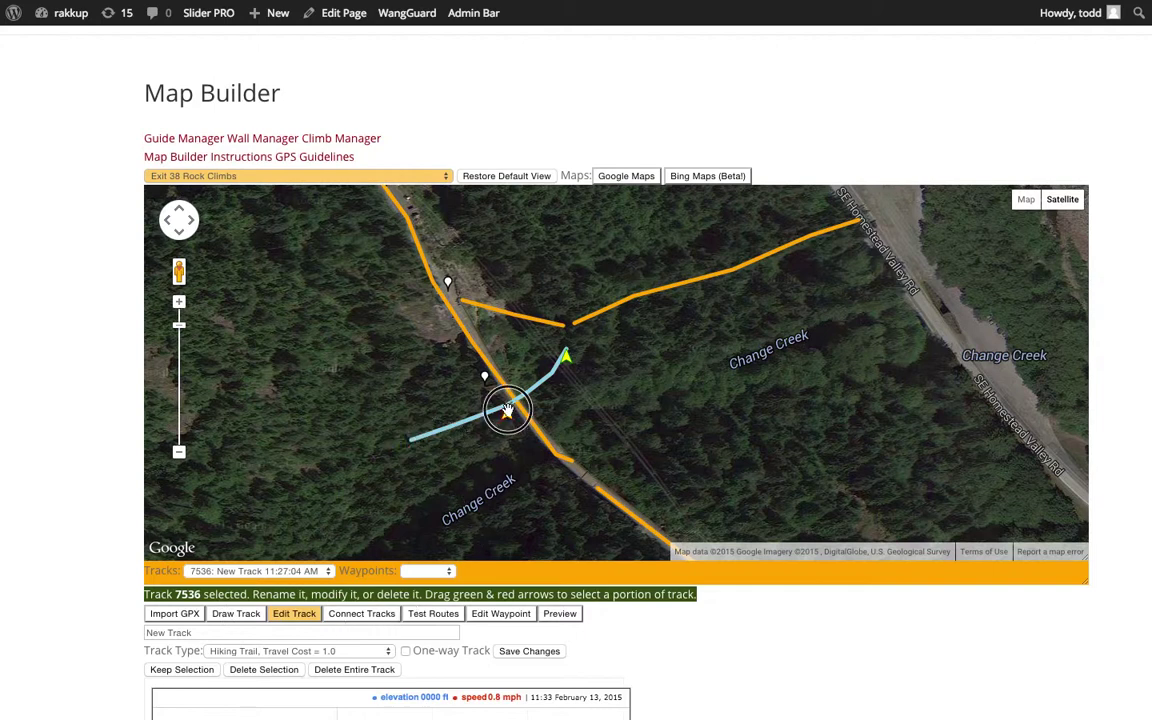
drag(566, 356, 527, 405)
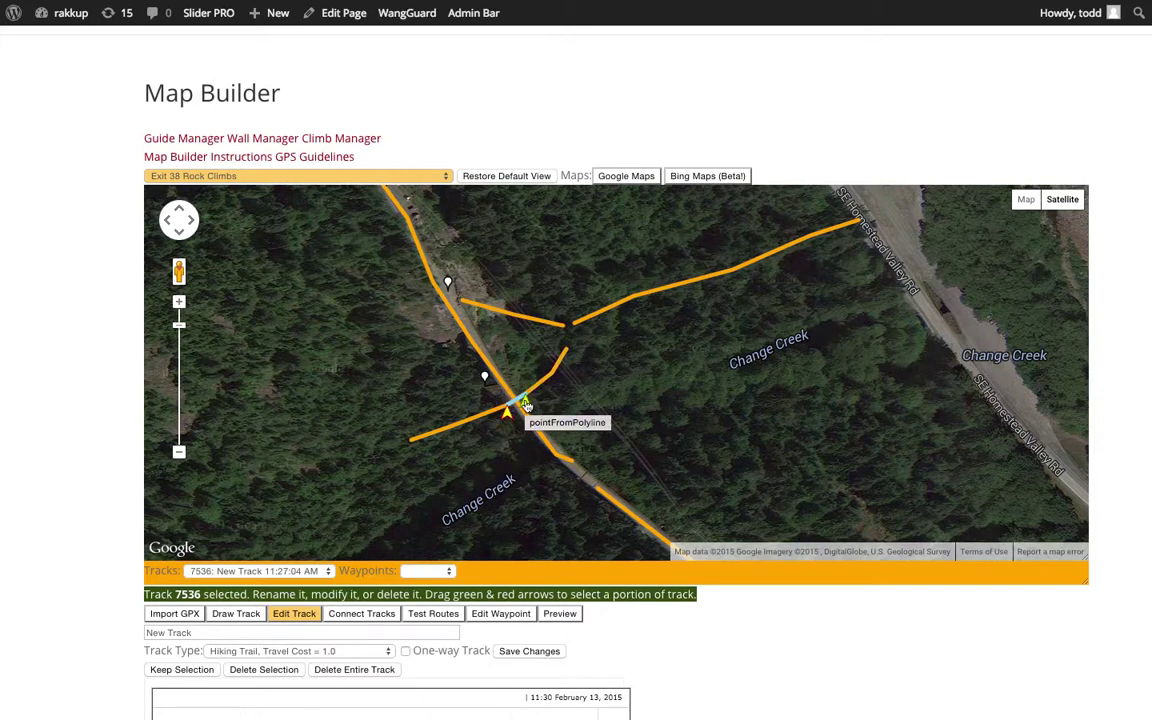
click(268, 669)
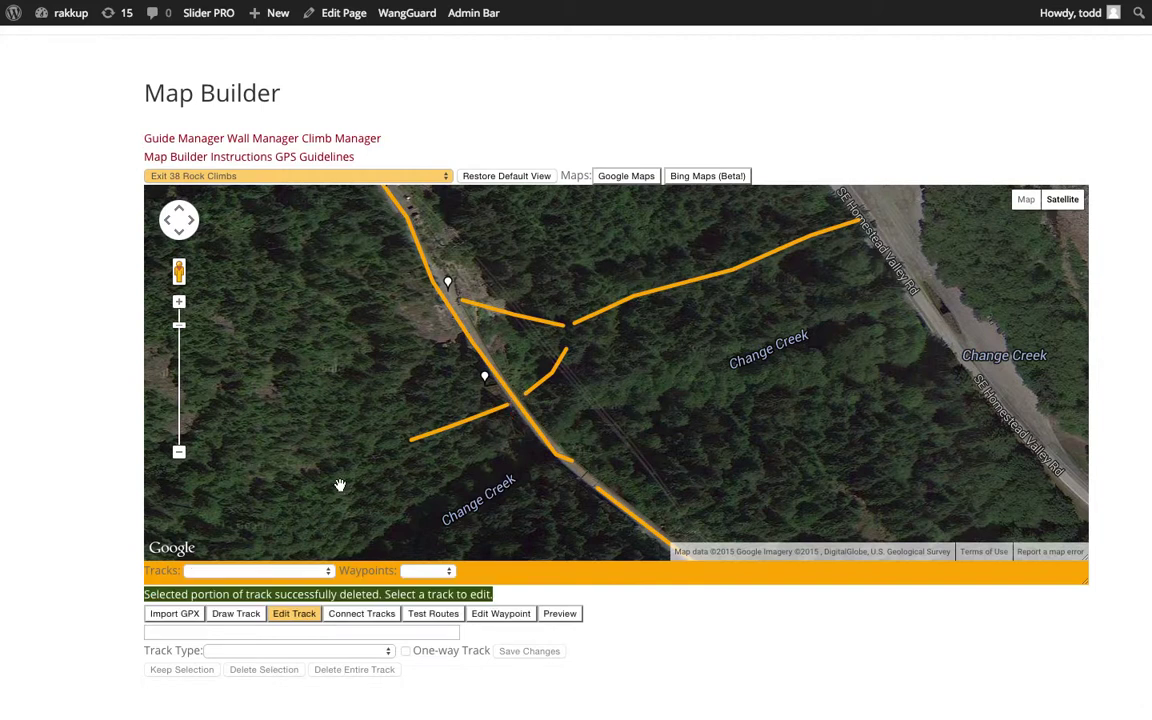
Connect both cut ends of the split track to one shared point on the main trail between them.
click(366, 613)
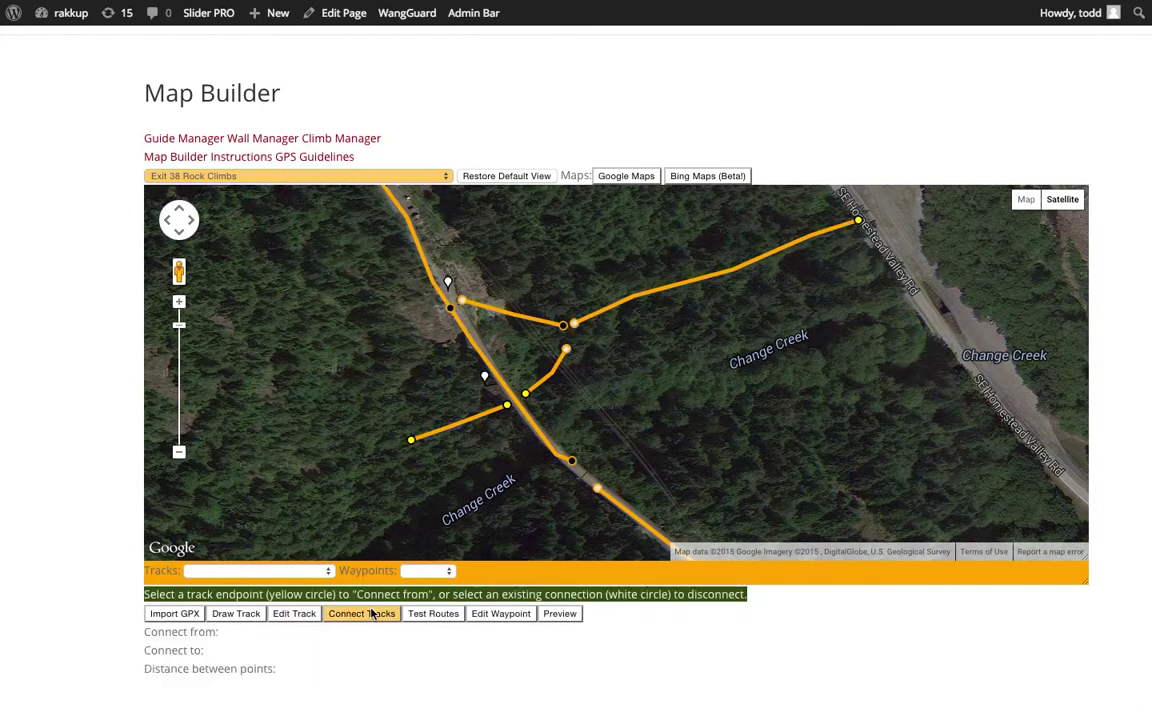
click(508, 407)
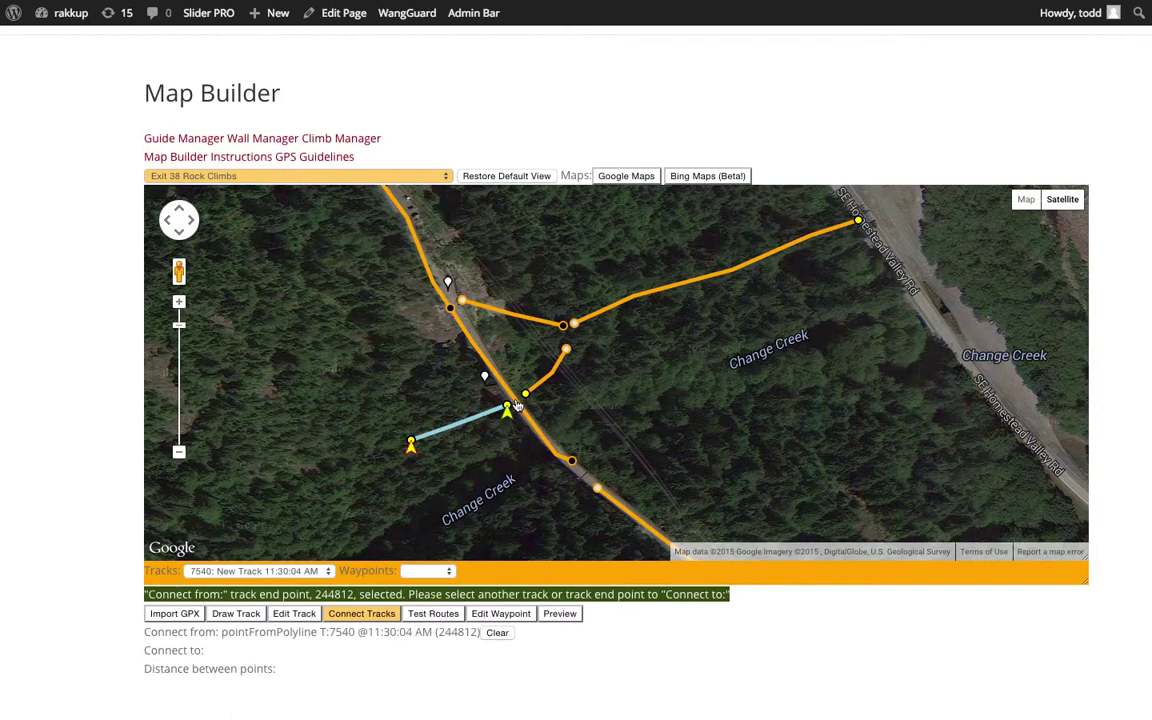
click(518, 406)
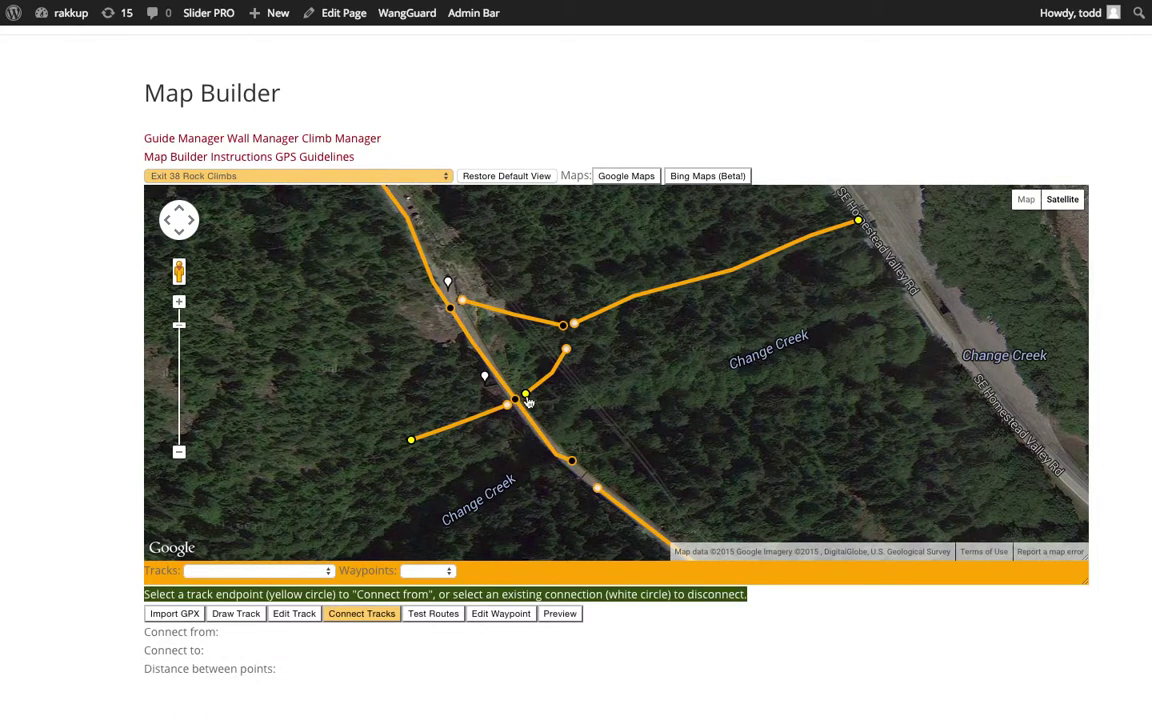
click(526, 397)
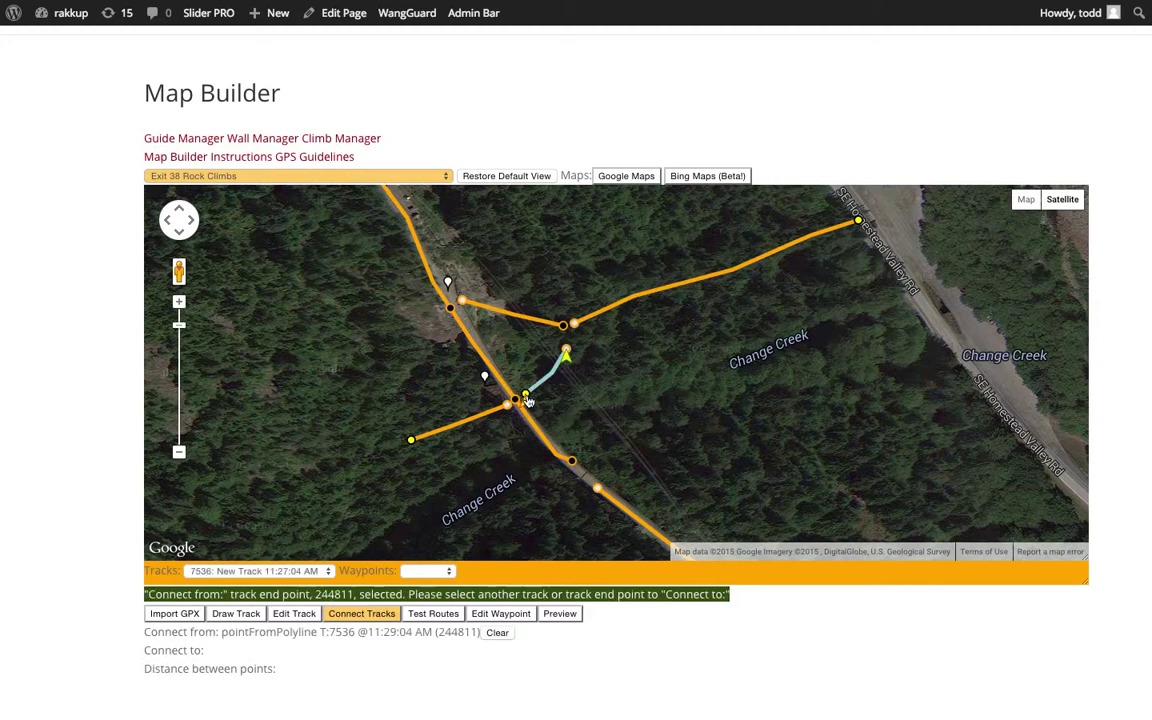
click(518, 403)
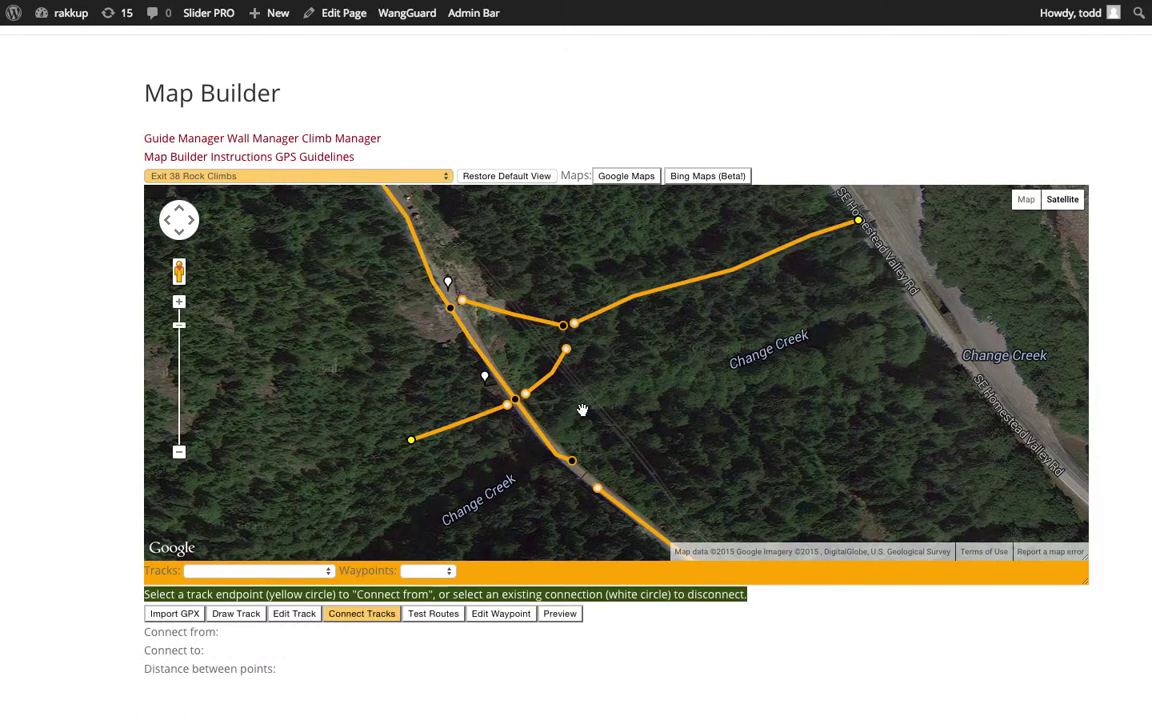
Show the trail map preview to check the new connections at the crossing.
click(560, 614)
click(209, 652)
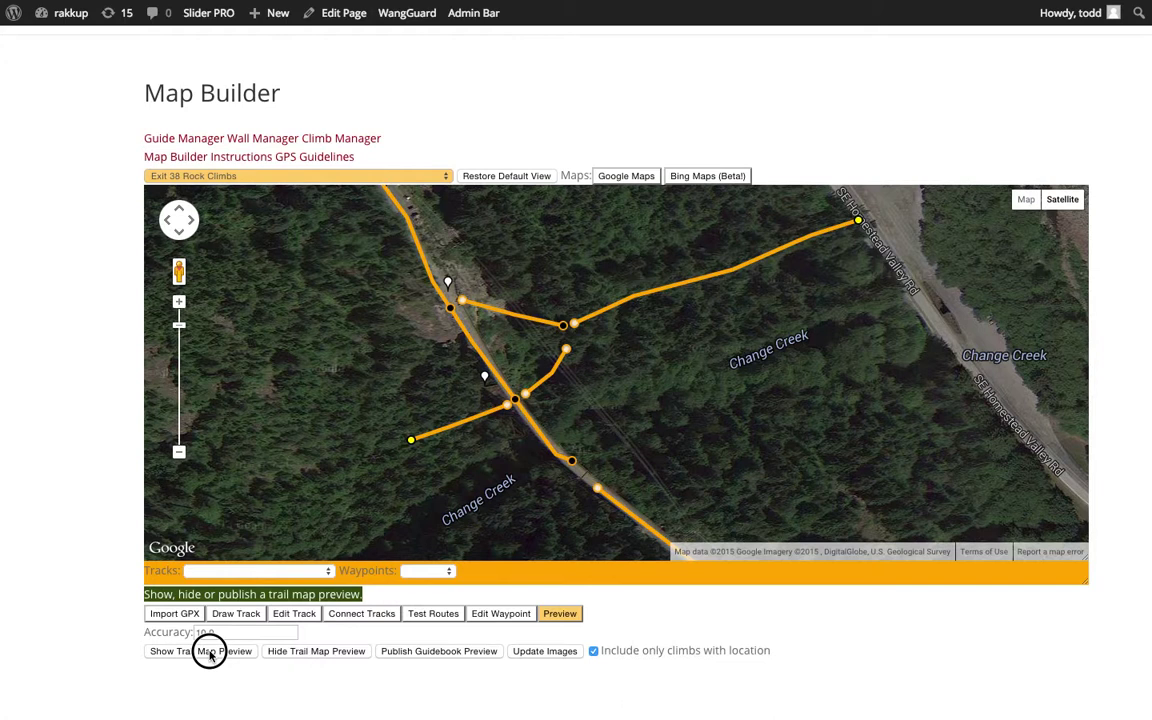